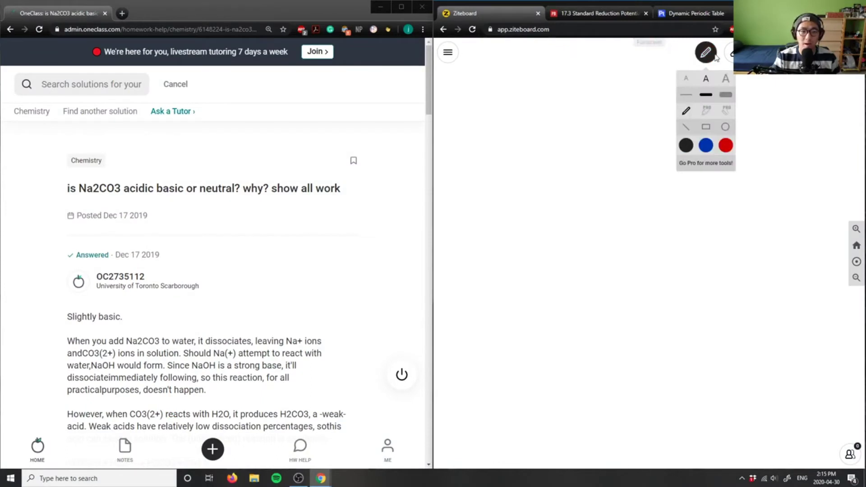
click(706, 52)
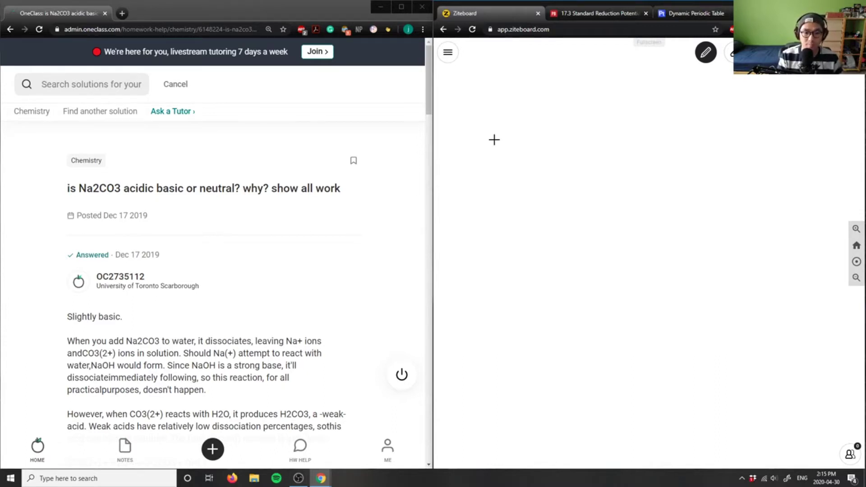
Handwrite '4) Na2CO3' in black pen across the top of the board.
drag(458, 116, 468, 141)
drag(481, 117, 482, 146)
drag(509, 116, 519, 139)
drag(529, 123, 531, 141)
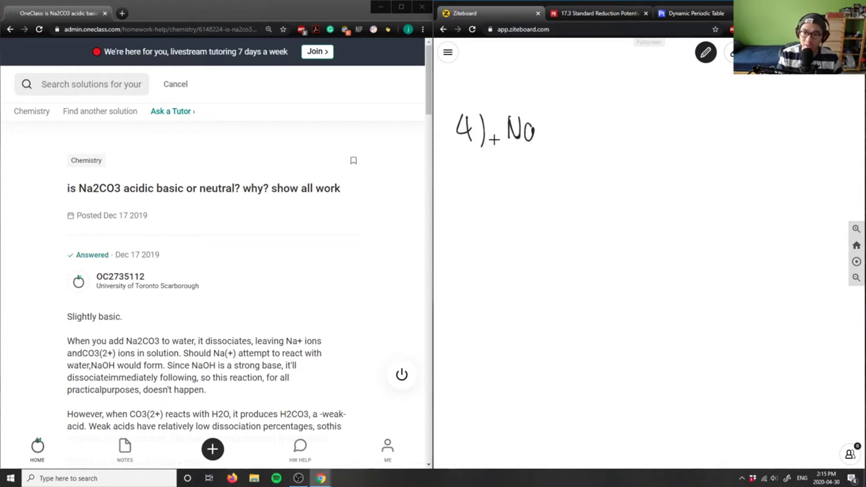
drag(566, 114, 559, 139)
drag(568, 115, 585, 148)
drag(490, 140, 500, 140)
drag(495, 135, 495, 146)
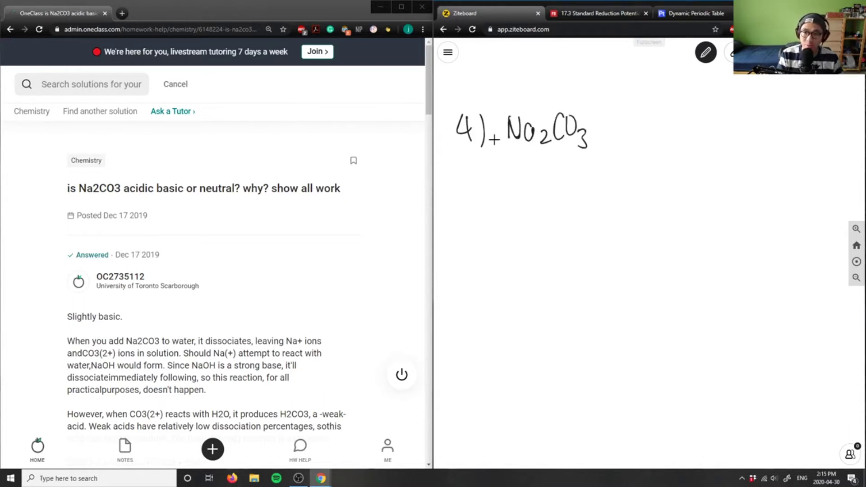
Add 'acid/base/neutral' after the formula, undoing and rewriting the botched 'ac'.
drag(622, 124, 627, 139)
drag(640, 125, 636, 133)
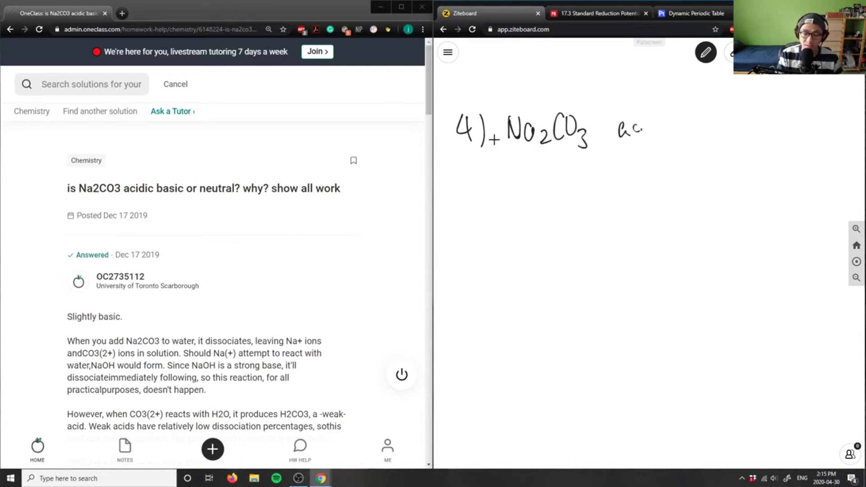
key(ctrl+z)
key(ctrl+z)
drag(623, 123, 627, 138)
drag(639, 125, 642, 139)
mouse_move(651, 117)
mouse_down()
mouse_move(648, 138)
mouse_move(661, 145)
mouse_move(707, 137)
mouse_up()
mouse_move(717, 119)
mouse_down()
mouse_move(737, 132)
mouse_move(785, 133)
mouse_up()
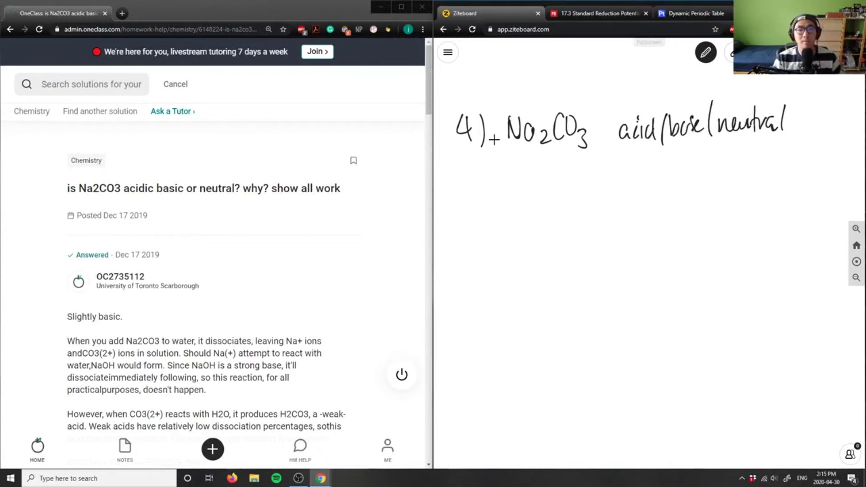
triple_click(94, 317)
Show the OneClass carbonate hydrolysis explanation and switch the whiteboard ink to blue.
click(151, 320)
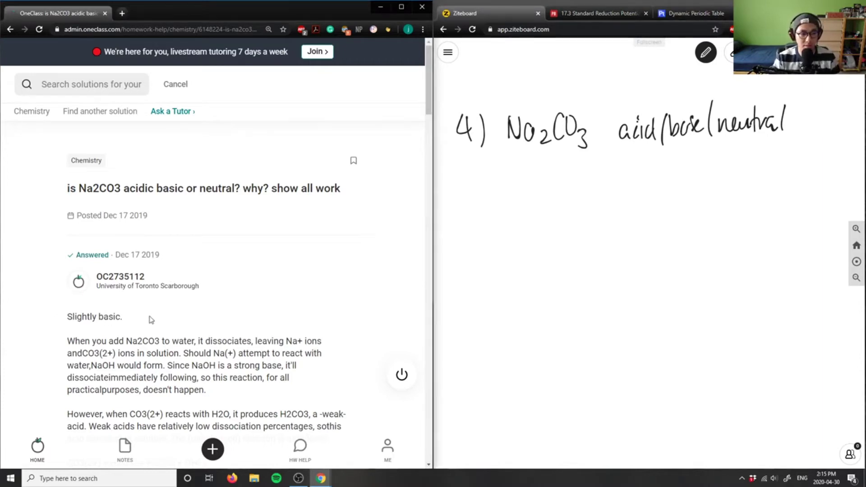
scroll(151, 319, down, 2)
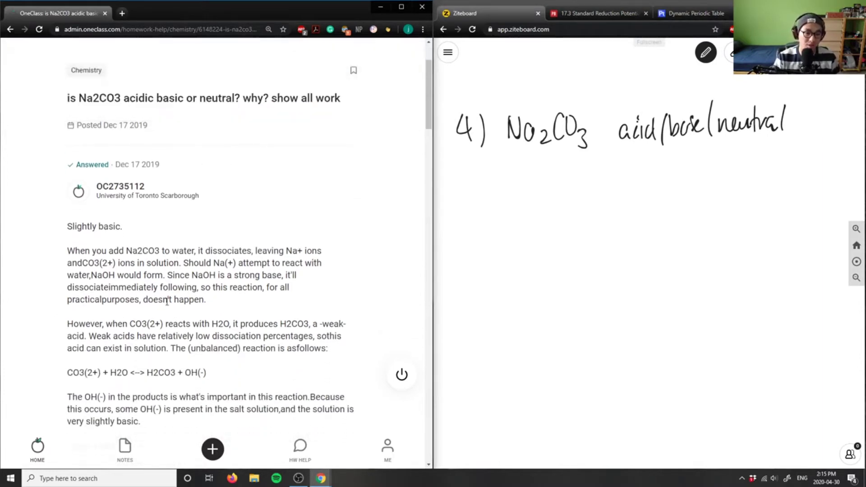
scroll(136, 304, up, 1)
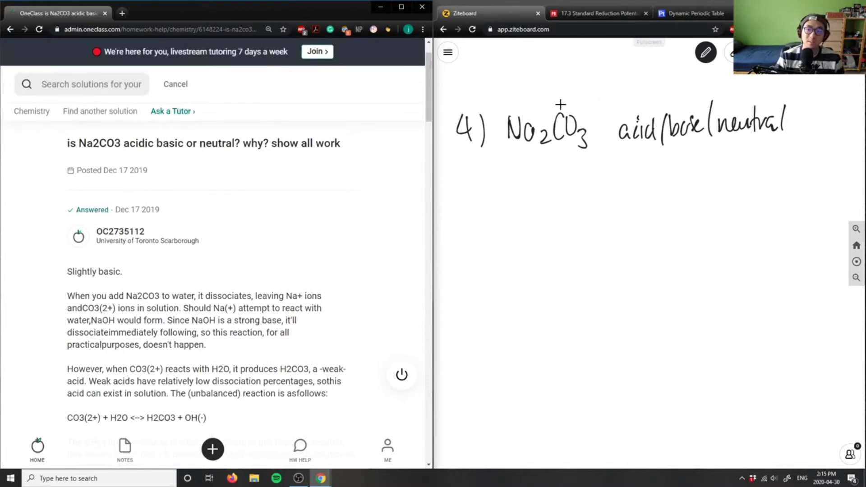
click(705, 53)
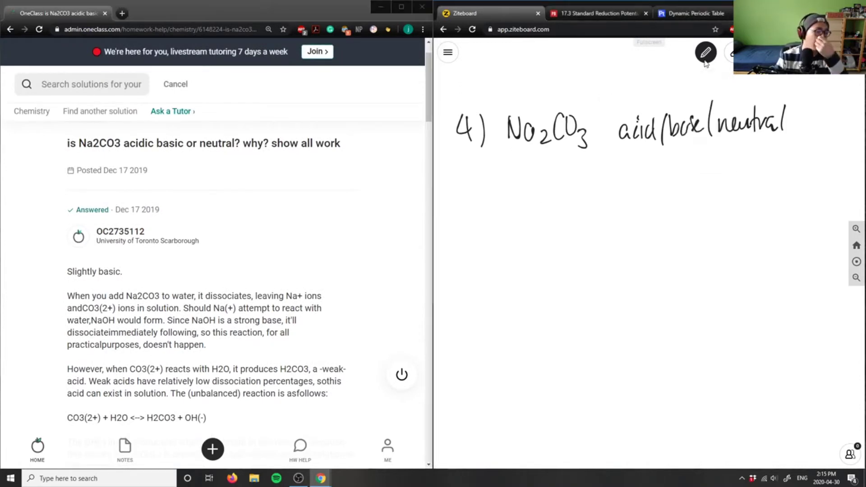
click(706, 58)
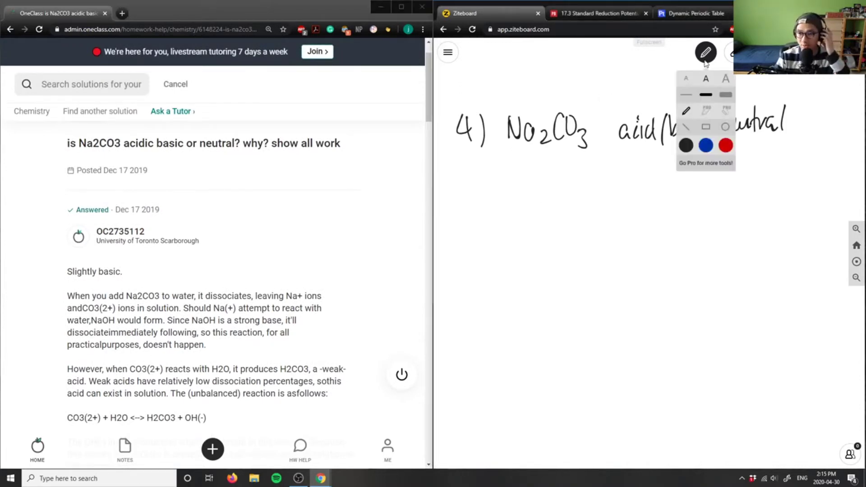
click(705, 61)
click(705, 61)
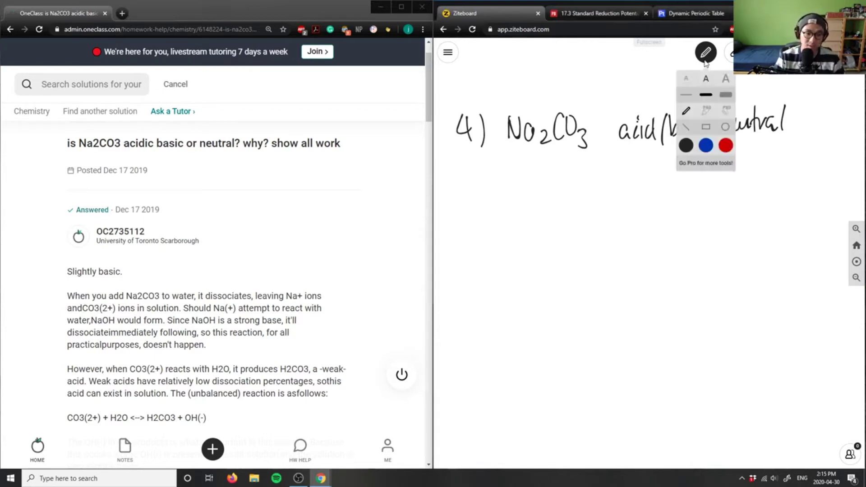
click(705, 146)
click(699, 60)
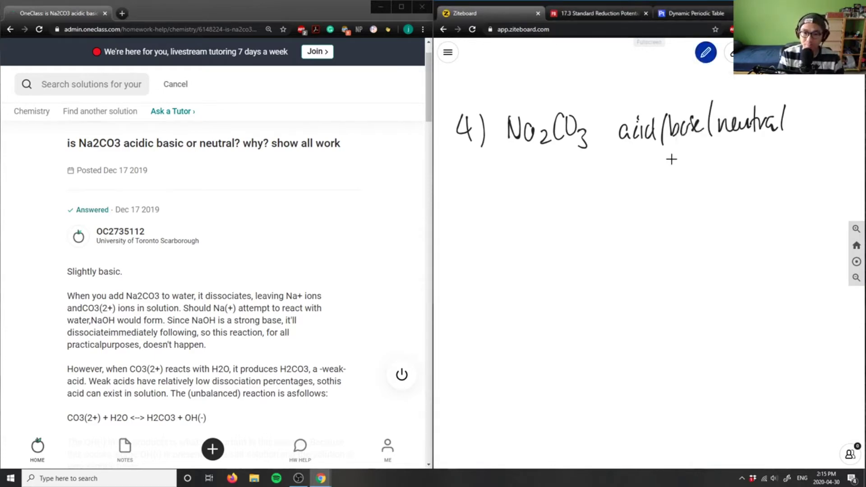
Write 'Na2CO3 → Na' in blue, redoing the misplaced Na2 further left.
mouse_move(476, 192)
mouse_down()
mouse_move(478, 221)
mouse_move(499, 202)
mouse_up()
mouse_move(495, 201)
mouse_down()
mouse_move(500, 218)
mouse_move(514, 220)
mouse_up()
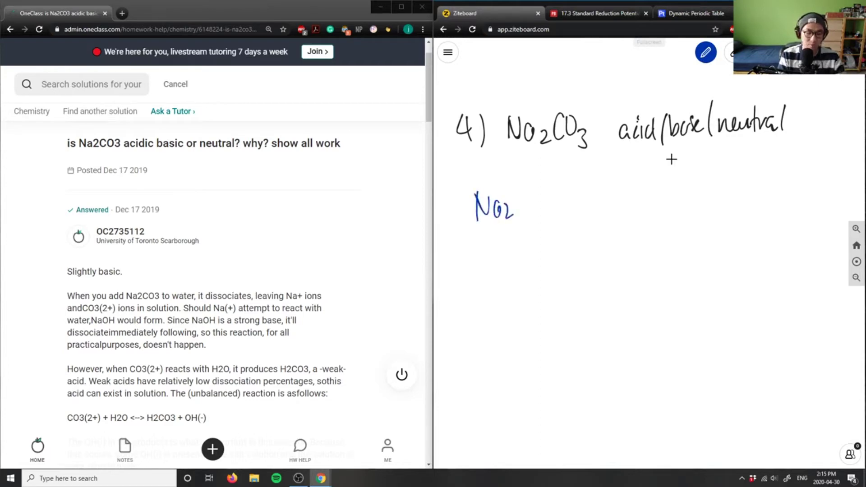
key(ctrl+z)
key(ctrl+z)
key(ctrl+z)
drag(466, 192, 471, 228)
mouse_move(468, 200)
mouse_down()
mouse_move(482, 221)
mouse_move(495, 222)
mouse_up()
drag(498, 208, 506, 226)
mouse_move(525, 193)
mouse_down()
mouse_move(521, 226)
mouse_move(533, 222)
mouse_up()
mouse_move(543, 210)
mouse_down()
mouse_move(538, 230)
mouse_move(593, 207)
mouse_up()
mouse_move(579, 199)
mouse_down()
mouse_move(590, 214)
mouse_move(621, 223)
mouse_up()
mouse_move(621, 193)
mouse_down()
mouse_move(636, 219)
mouse_move(650, 222)
mouse_up()
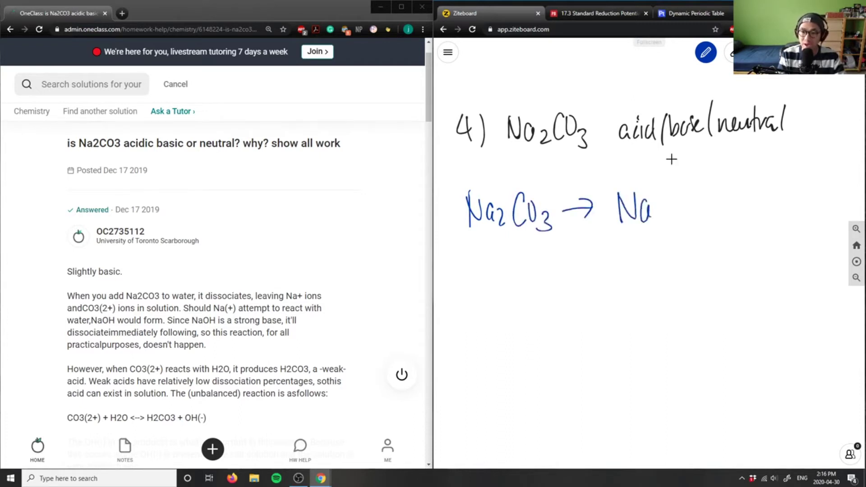
drag(655, 188, 665, 205)
mouse_move(666, 197)
mouse_down()
mouse_move(712, 203)
mouse_move(707, 221)
mouse_up()
Add '+ CO3 2-', correct sodium's charge to 1+, and add coefficients 2 and 3.
mouse_move(747, 190)
mouse_down()
mouse_move(737, 214)
mouse_move(765, 222)
mouse_up()
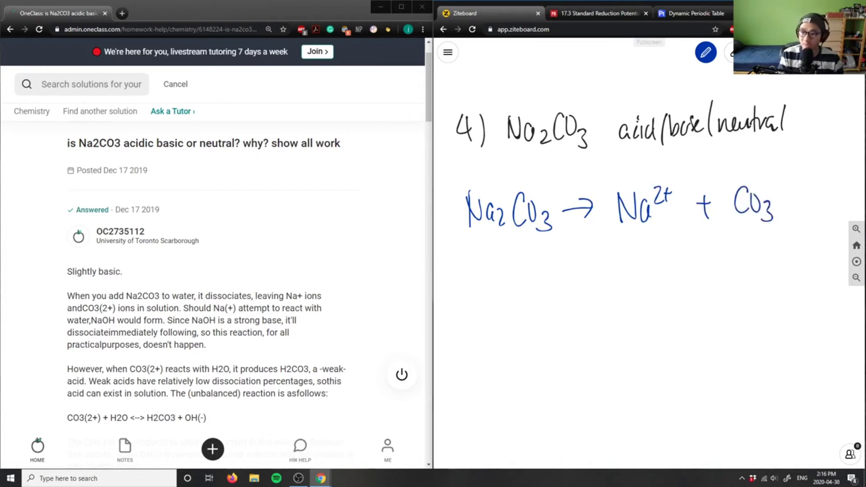
drag(770, 180, 777, 199)
drag(780, 189, 792, 188)
key(ctrl+z)
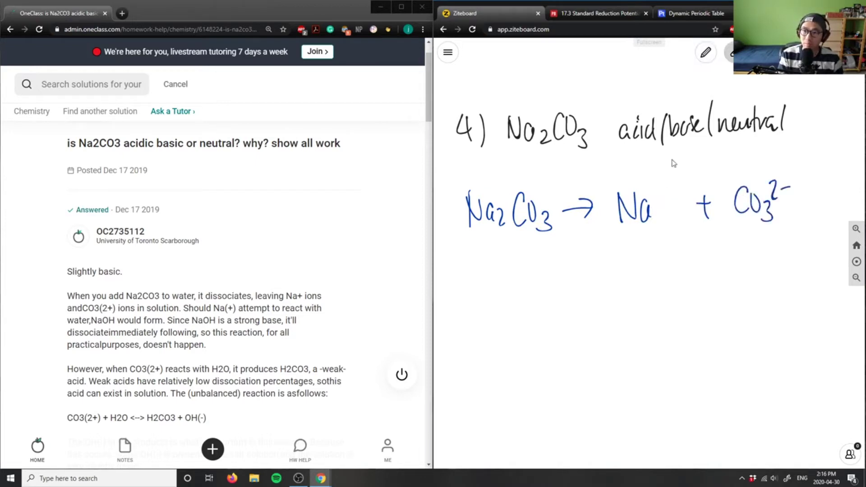
key(p)
mouse_move(656, 188)
mouse_down()
mouse_move(658, 207)
mouse_move(667, 204)
mouse_up()
drag(661, 197, 672, 194)
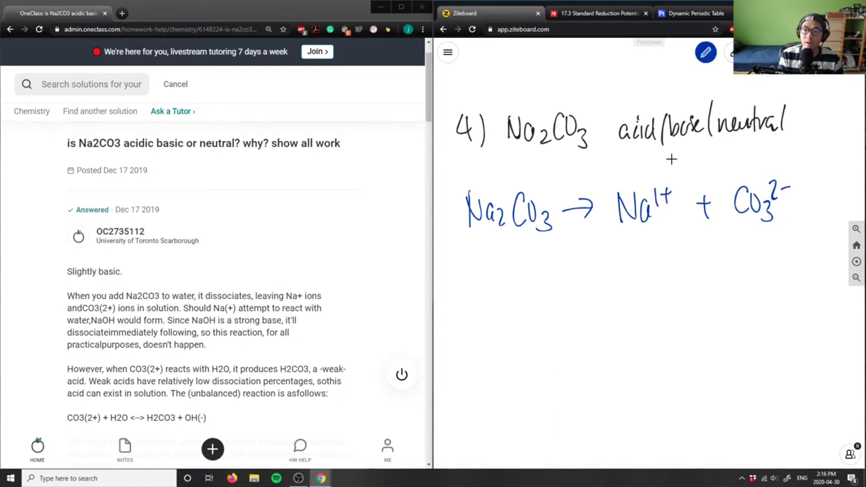
drag(601, 196, 613, 225)
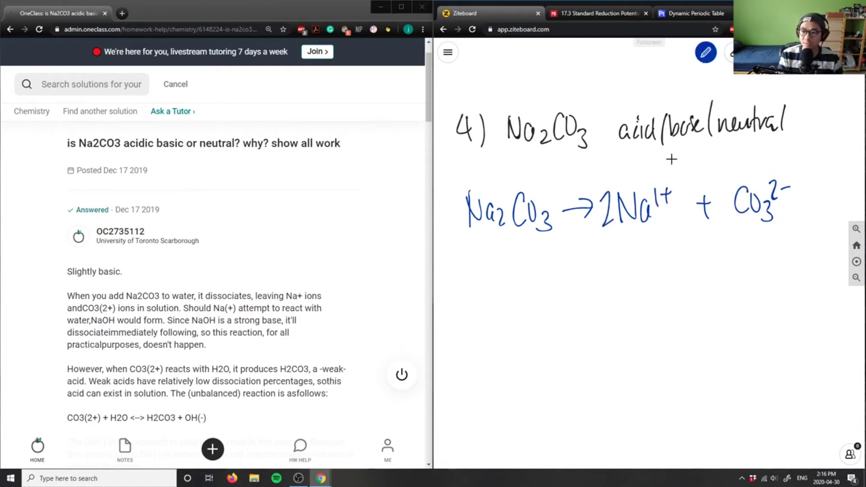
drag(721, 190, 726, 218)
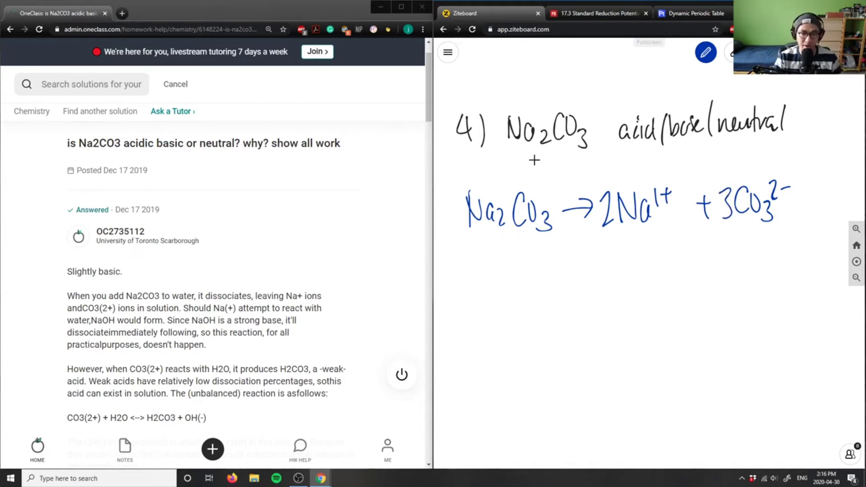
Switch the pen colour back to black.
click(711, 57)
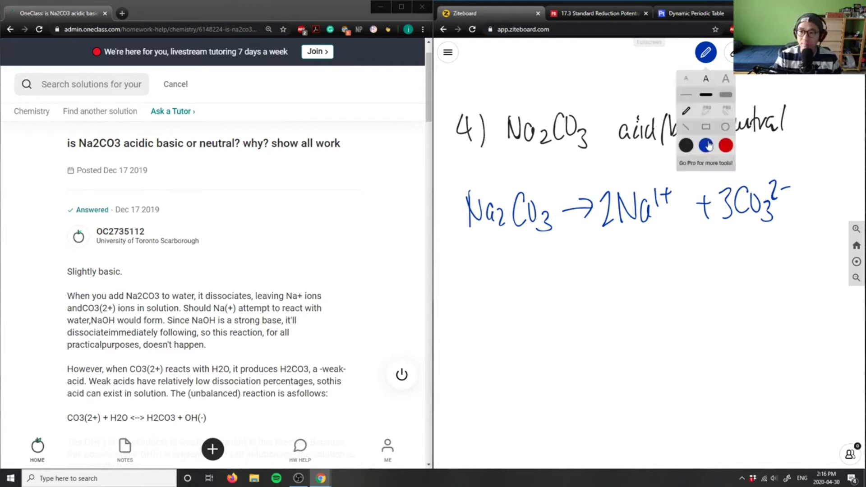
click(687, 146)
click(705, 54)
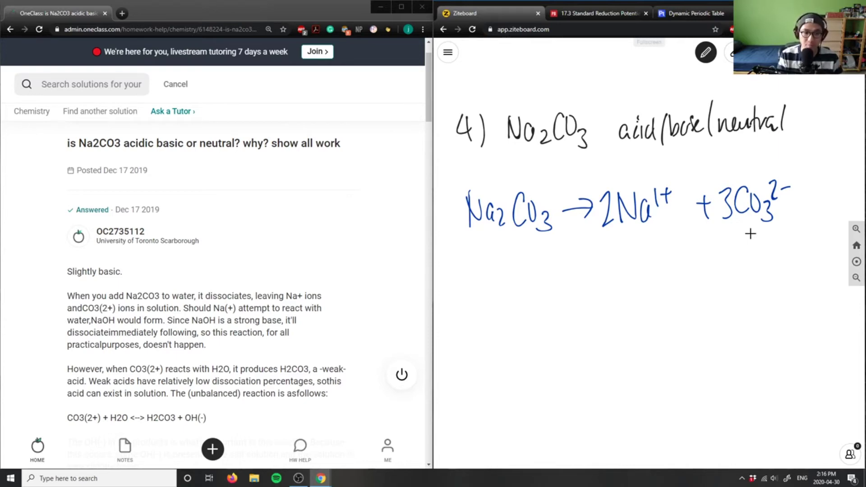
Write 'CO3 2- + H2O ⇌' in black below the dissociation line.
mouse_move(496, 280)
mouse_down()
mouse_move(489, 308)
mouse_move(507, 308)
mouse_up()
mouse_move(521, 279)
mouse_down()
mouse_move(567, 294)
mouse_move(562, 303)
mouse_up()
mouse_move(588, 280)
mouse_down()
mouse_move(596, 309)
mouse_move(619, 305)
mouse_up()
mouse_move(635, 291)
mouse_down()
mouse_move(670, 289)
mouse_move(641, 301)
mouse_move(644, 308)
mouse_up()
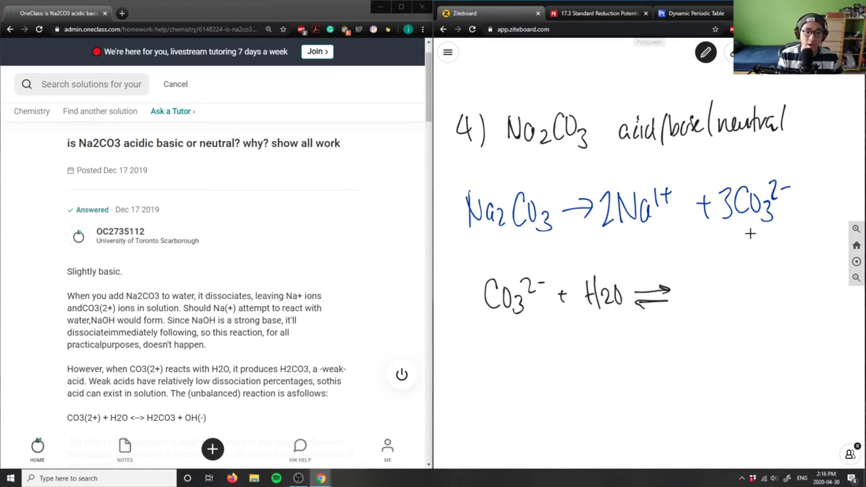
Write the products 'H2CO3 + OH⁻' and set a medium pen stroke size.
drag(688, 279, 697, 310)
drag(688, 298, 697, 298)
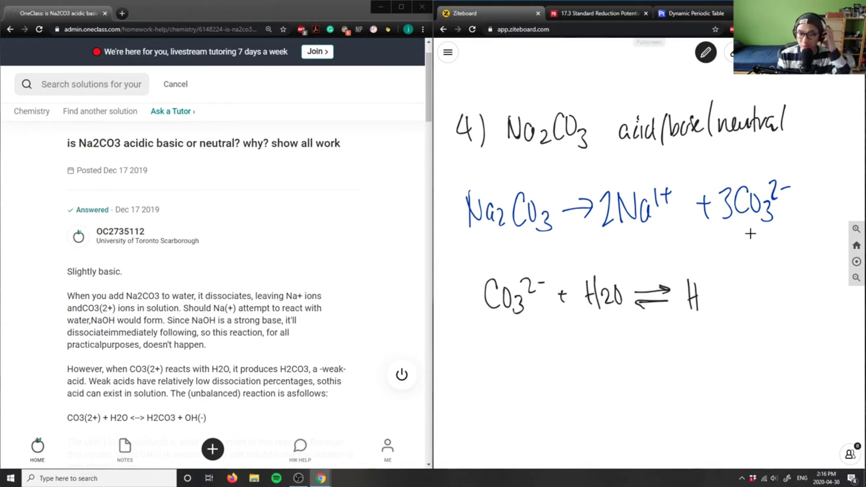
mouse_move(705, 298)
mouse_down()
mouse_move(717, 313)
mouse_move(726, 308)
mouse_up()
mouse_move(731, 287)
mouse_down()
mouse_move(744, 317)
mouse_move(776, 293)
mouse_up()
mouse_move(769, 287)
mouse_down()
mouse_move(769, 299)
mouse_move(789, 302)
mouse_up()
mouse_move(797, 284)
mouse_down()
mouse_move(798, 306)
mouse_move(806, 308)
mouse_up()
drag(795, 294, 806, 293)
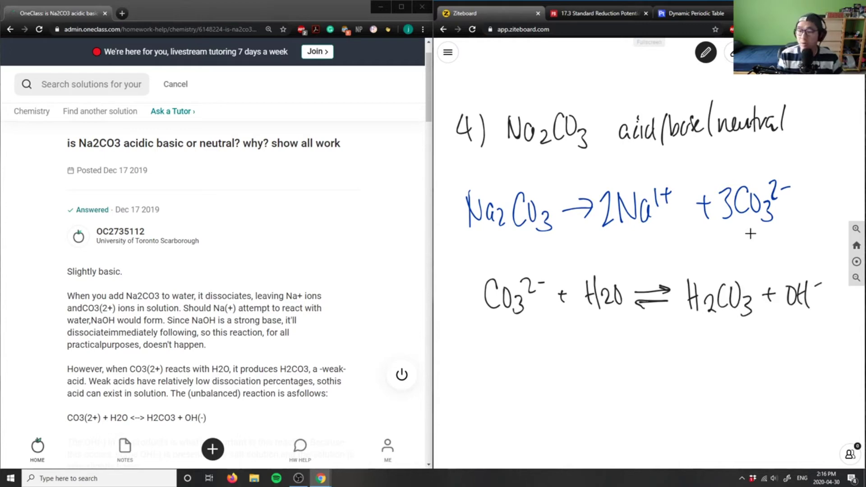
click(706, 53)
click(711, 99)
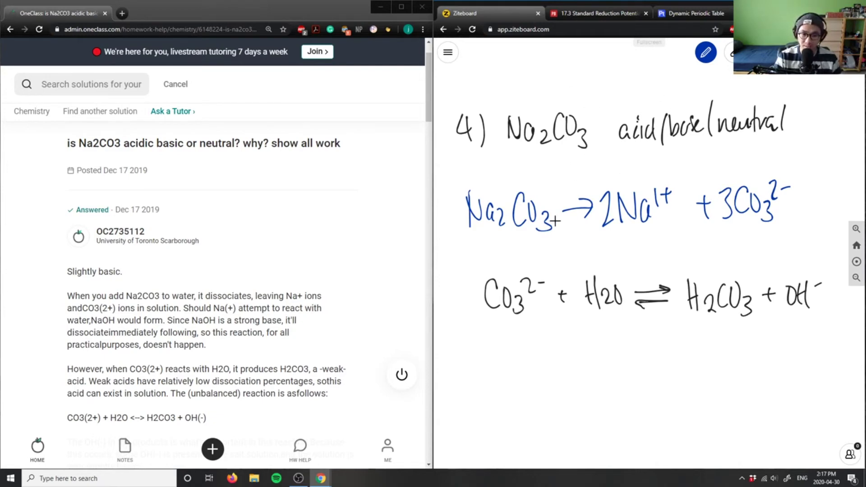
click(706, 52)
drag(595, 338, 593, 303)
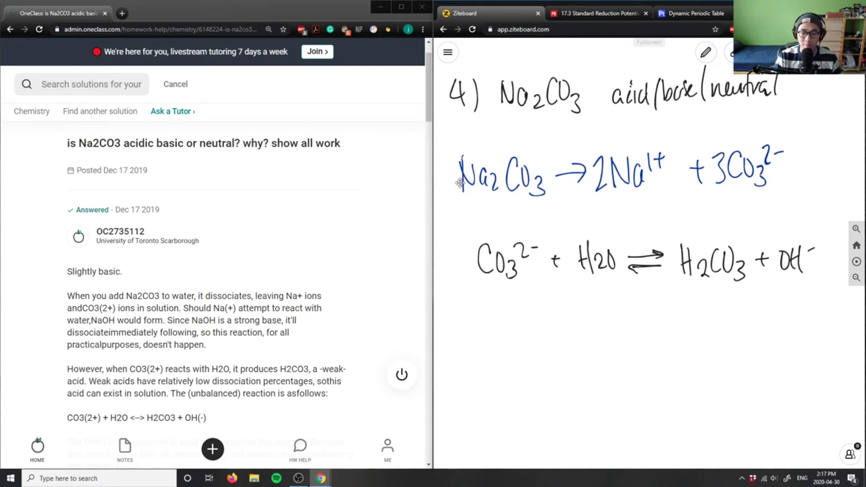
drag(653, 319, 646, 262)
scroll(262, 297, down, 1)
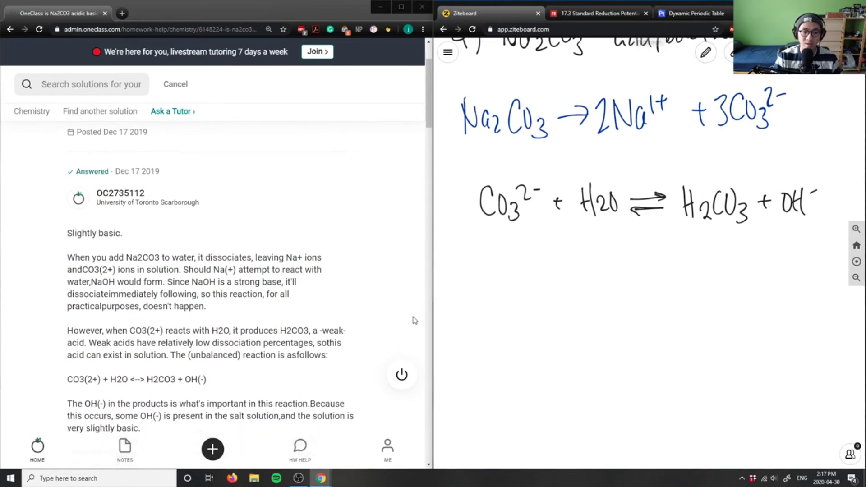
scroll(261, 296, down, 1)
scroll(262, 296, down, 1)
drag(152, 327, 195, 328)
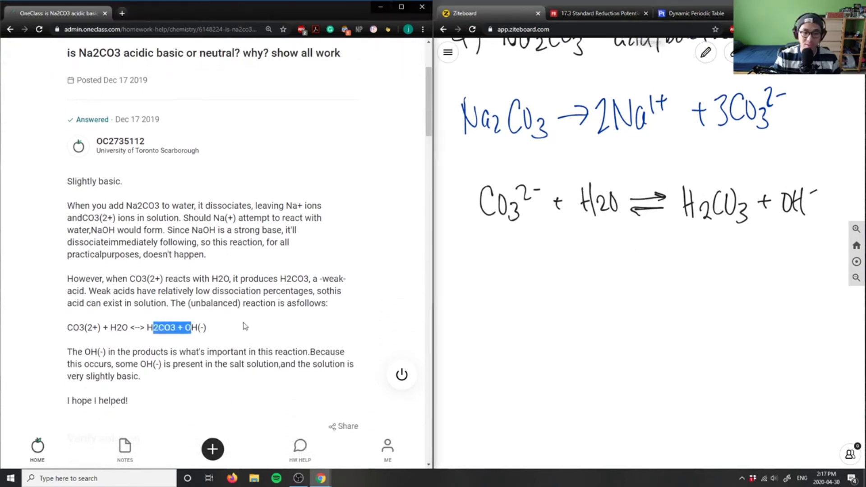
click(643, 305)
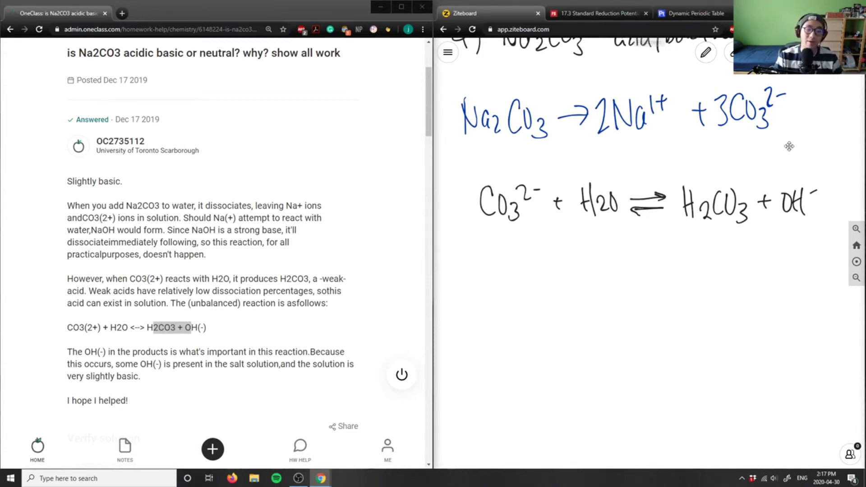
click(353, 324)
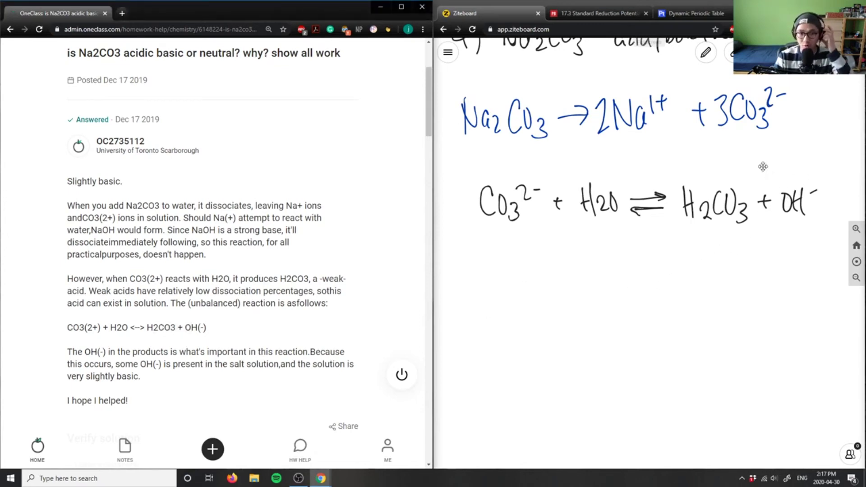
click(706, 53)
Write 'weak acid' under H2CO3, undoing several wrong labels under carbonate and water.
click(705, 52)
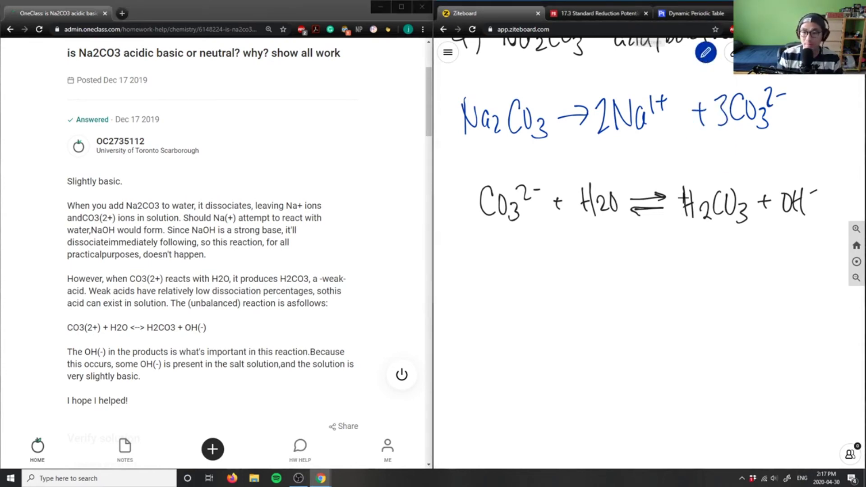
mouse_move(688, 241)
mouse_down()
mouse_move(727, 252)
mouse_move(743, 238)
mouse_up()
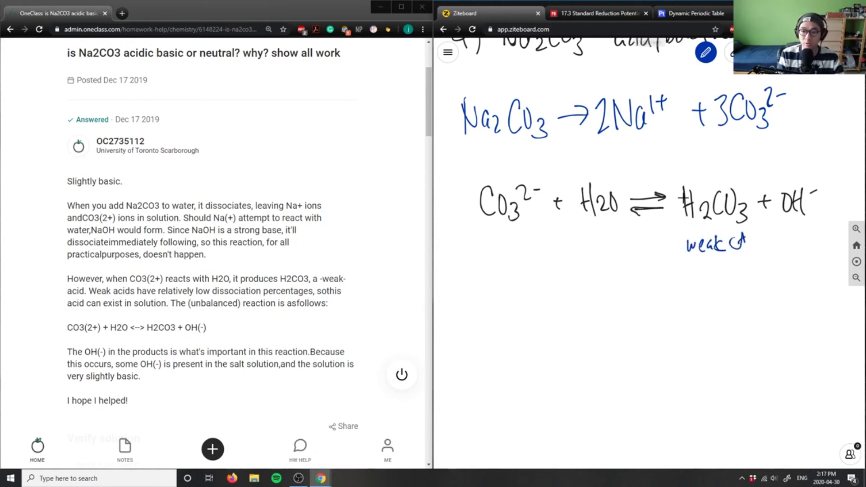
mouse_move(502, 236)
mouse_down()
mouse_move(501, 254)
mouse_move(517, 253)
mouse_up()
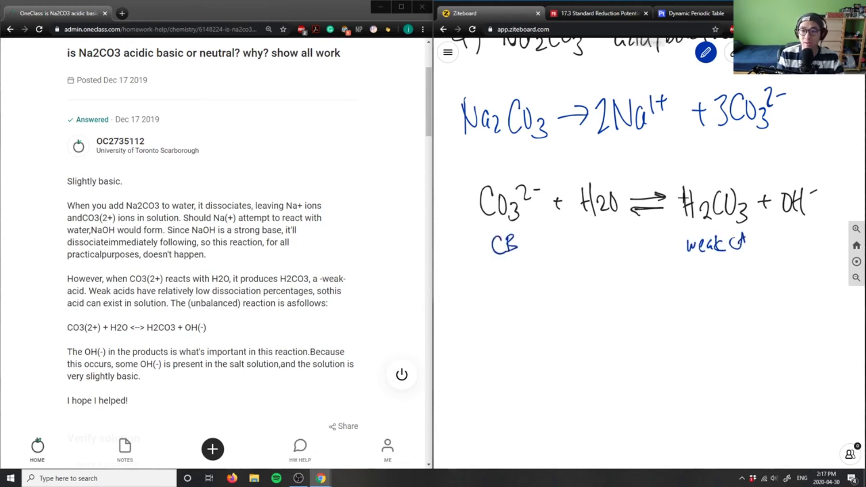
key(ctrl+z)
key(ctrl+z)
key(ctrl+z)
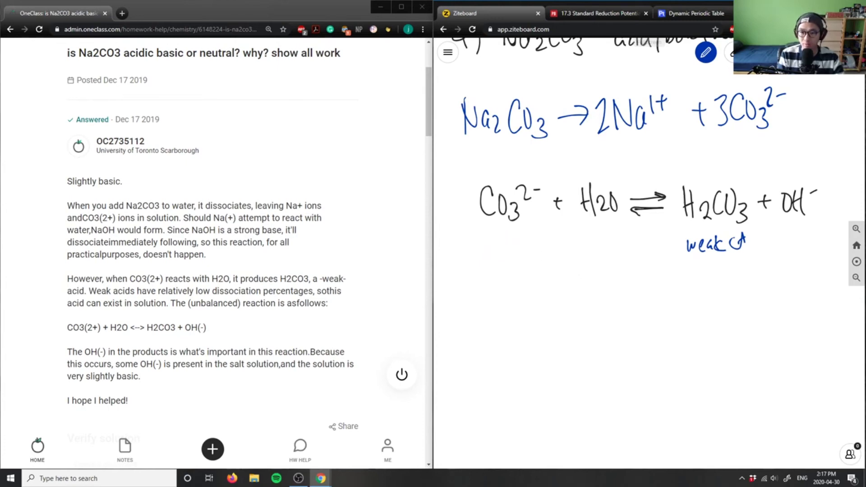
mouse_move(500, 242)
mouse_down()
mouse_move(509, 244)
mouse_move(503, 261)
mouse_up()
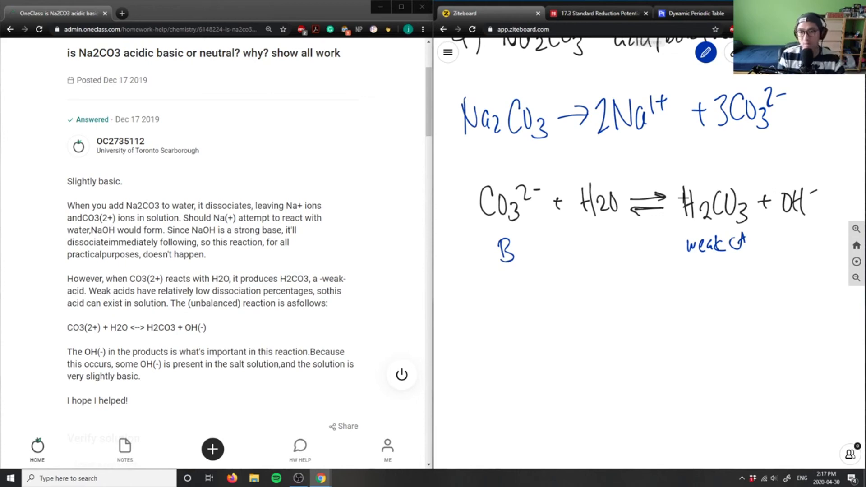
key(ctrl+z)
mouse_move(505, 262)
mouse_down()
mouse_move(516, 261)
mouse_move(520, 246)
mouse_up()
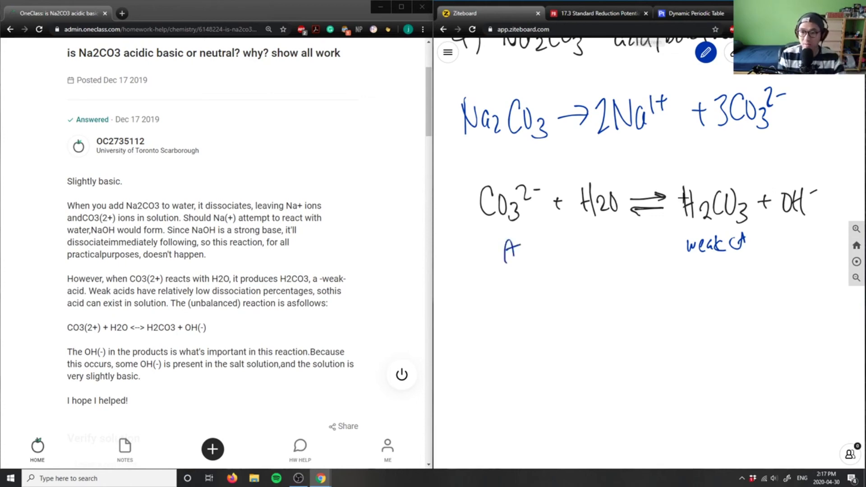
drag(604, 237, 612, 253)
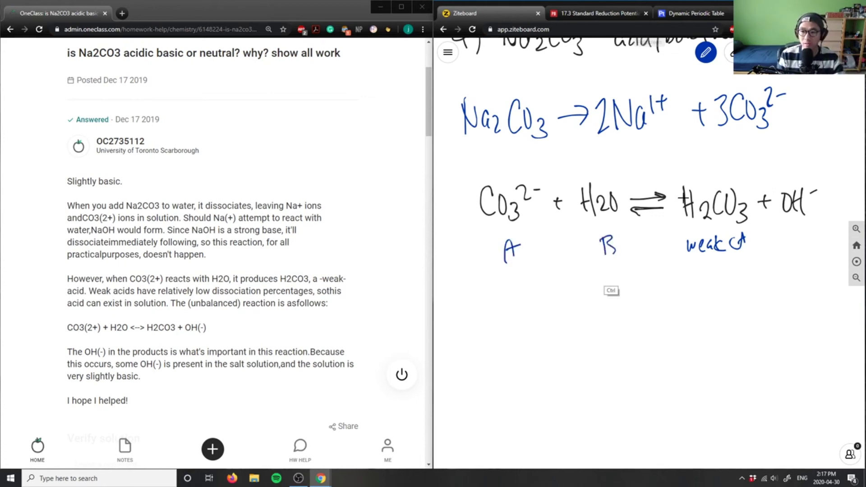
key(ctrl+z)
key(ctrl+z)
key(ctrl+z)
Label carbonate B, water A and hydroxide CB in blue.
drag(506, 237, 511, 258)
drag(611, 230, 607, 254)
drag(612, 230, 618, 248)
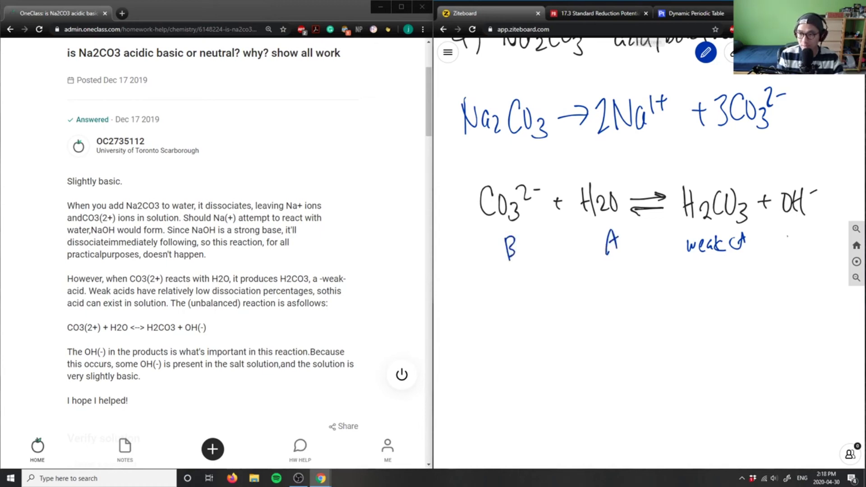
drag(789, 236, 785, 253)
drag(799, 238, 800, 257)
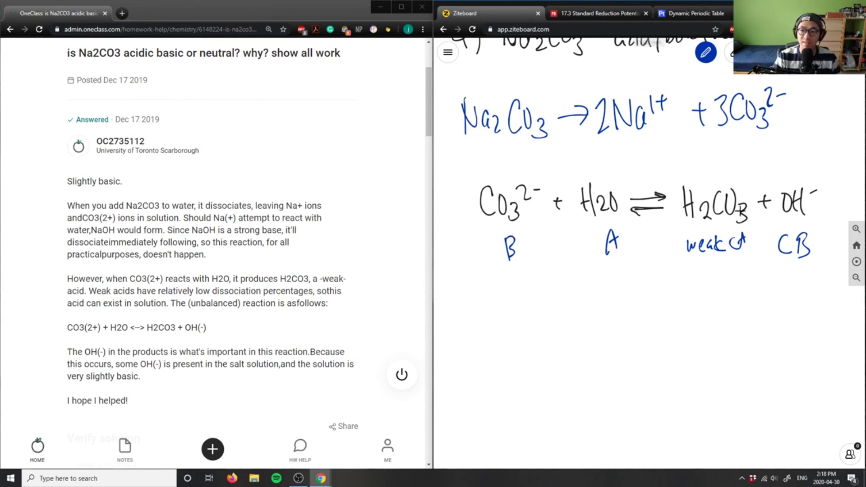
drag(791, 190, 790, 211)
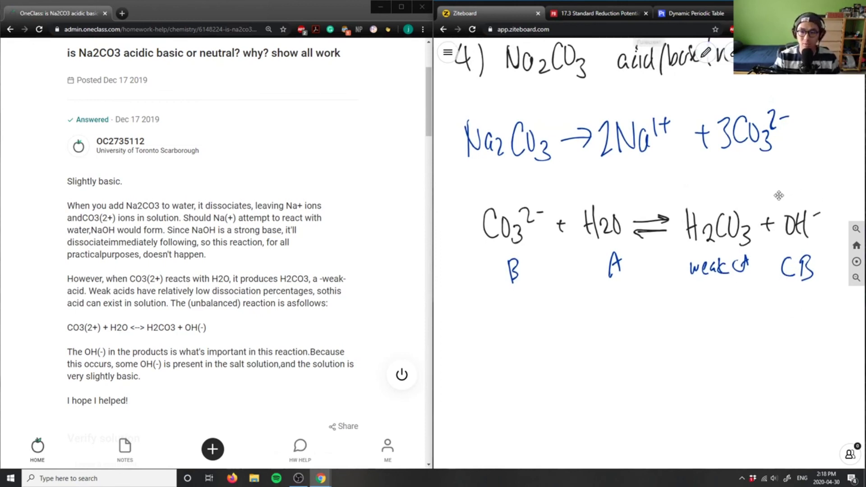
scroll(670, 155, up, 2)
scroll(201, 274, down, 1)
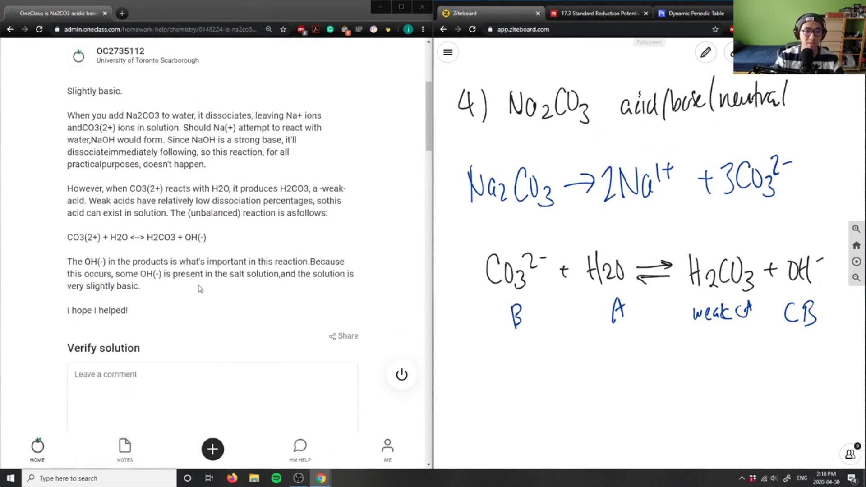
scroll(202, 288, down, 2)
Start a verification comment on the OneClass answer, then clear its text to rewrite it.
click(184, 309)
text(Solution an)
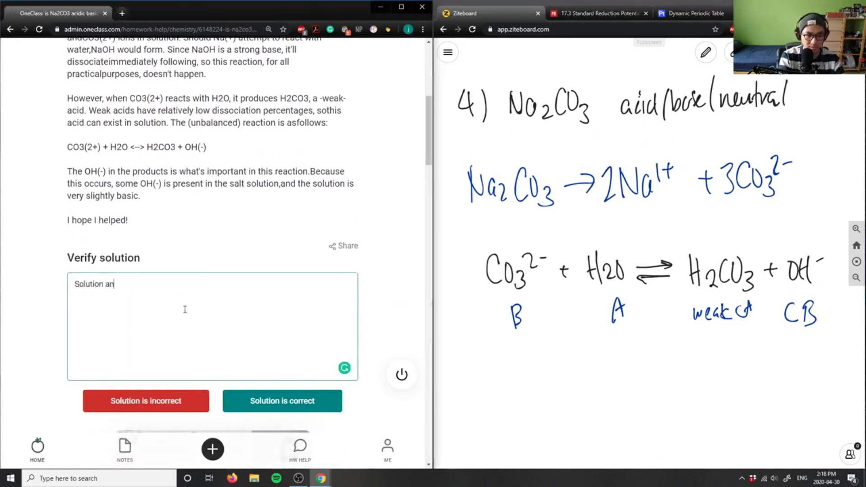
key(ctrl+a)
key(BackSpace)
text(Correct sol)
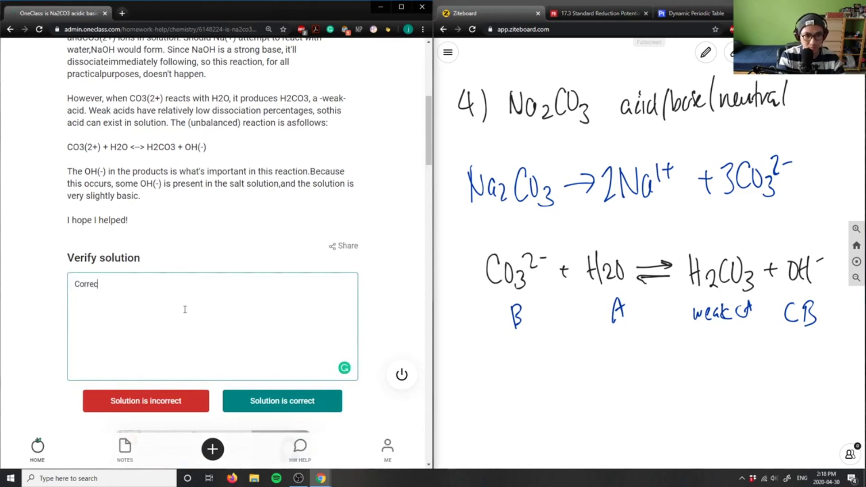
text(ution and analysi)
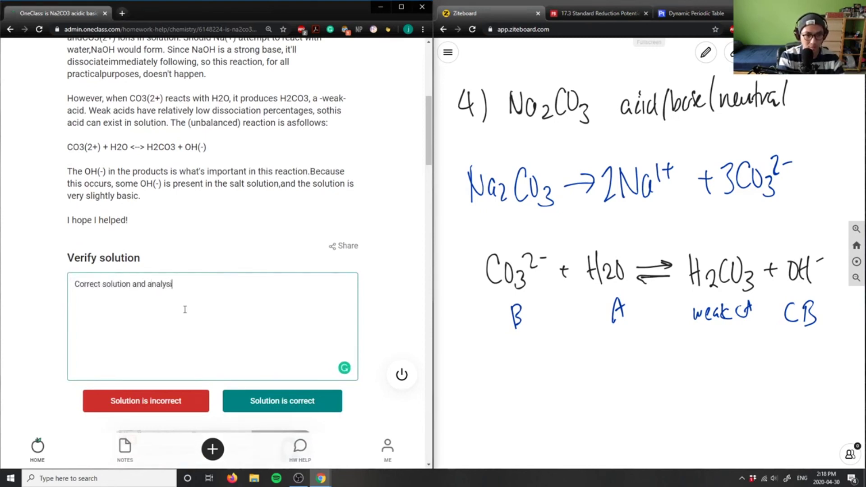